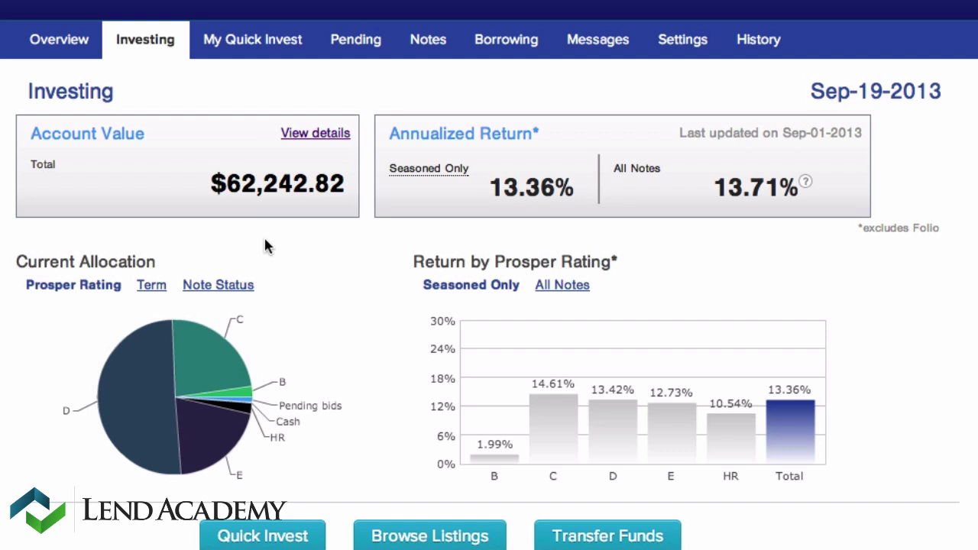
Inspect the slices of the current allocation chart grouped by Prosper Rating
{"action": "mouse_move", "coordinate": [216, 353]}
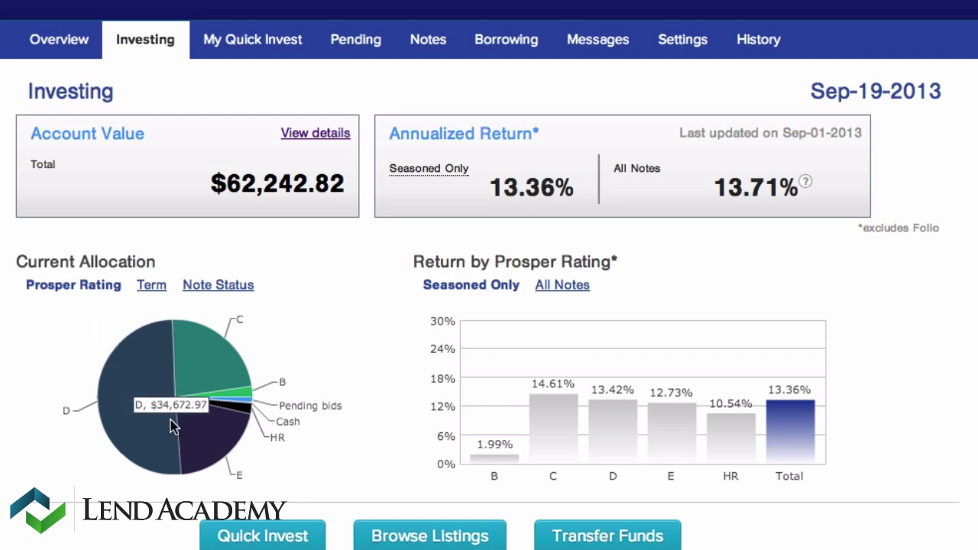
{"action": "mouse_move", "coordinate": [202, 384]}
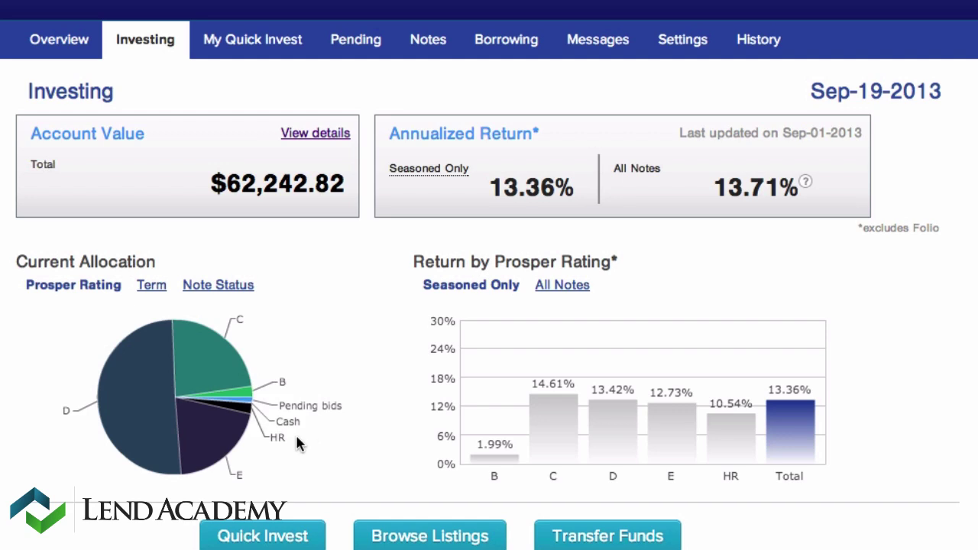
{"action": "mouse_move", "coordinate": [137, 376]}
Examine the current allocation chart by Term, including its 3-year and 5-year slices, and by Note Status
{"action": "left_click", "coordinate": [152, 285]}
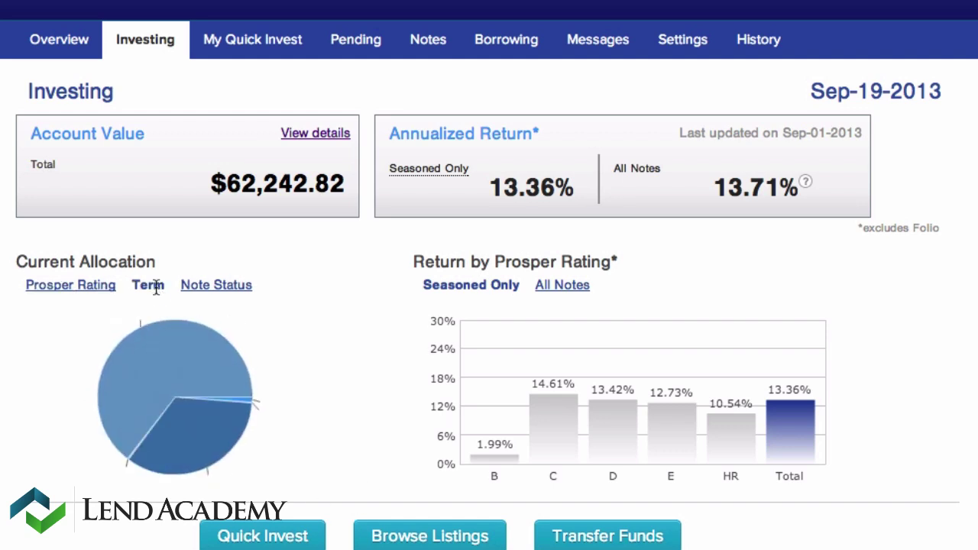
{"action": "mouse_move", "coordinate": [191, 344]}
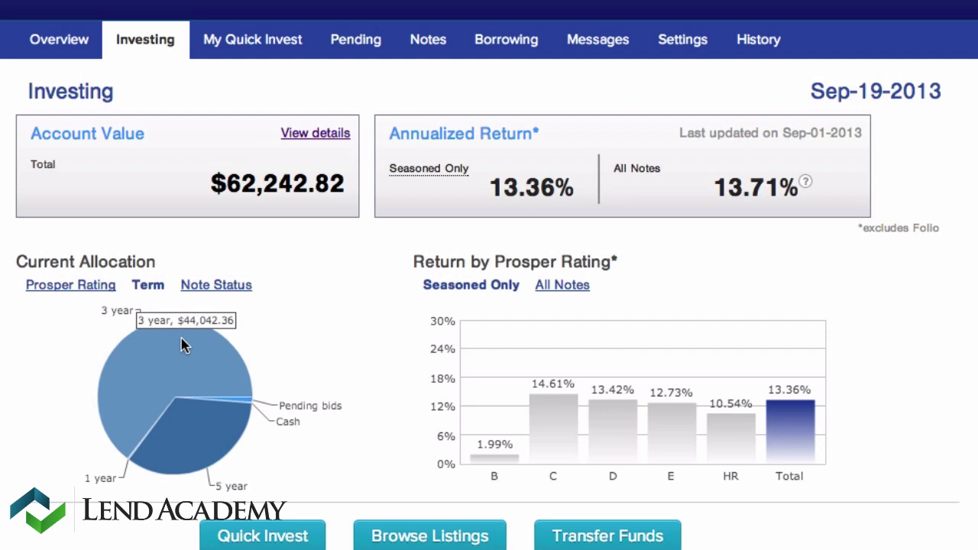
{"action": "mouse_move", "coordinate": [158, 472]}
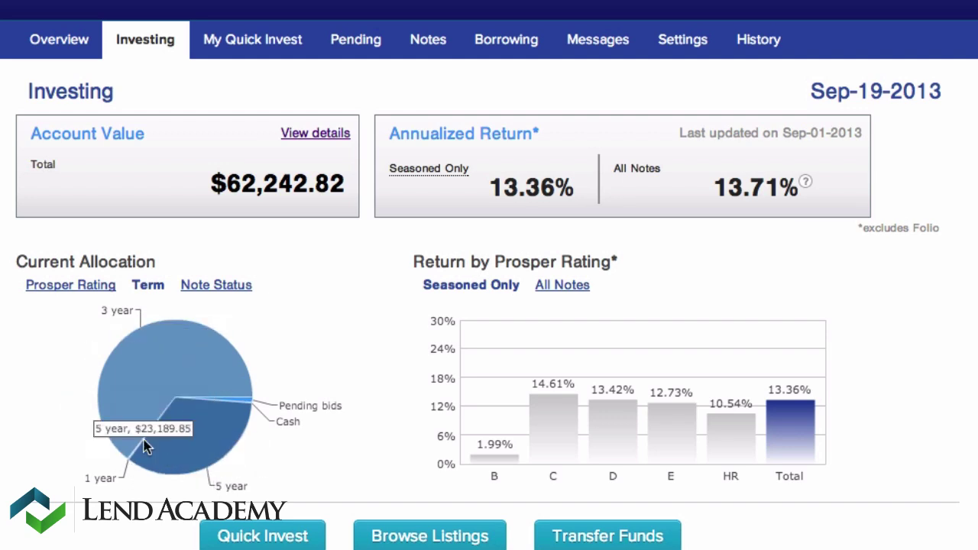
{"action": "mouse_move", "coordinate": [140, 434]}
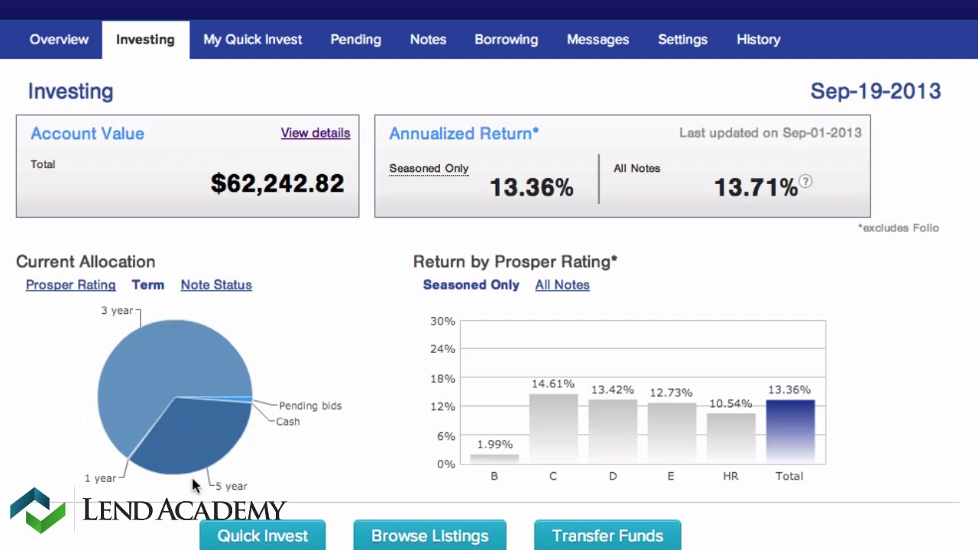
{"action": "left_click", "coordinate": [211, 285]}
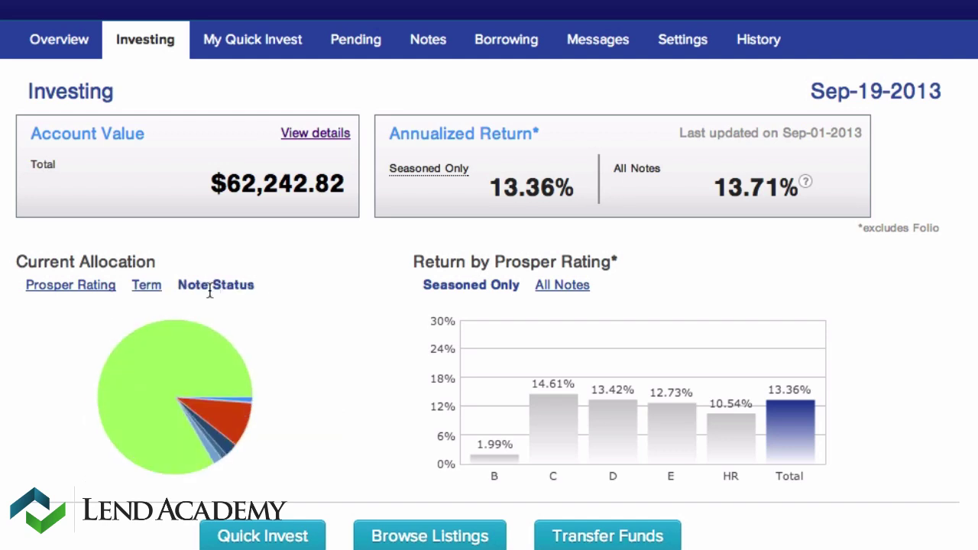
{"action": "mouse_move", "coordinate": [279, 385]}
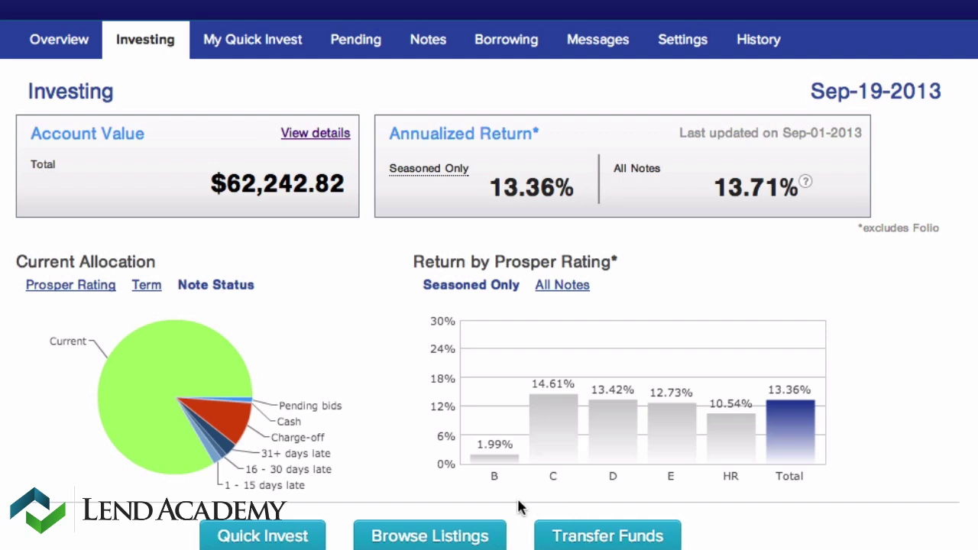
Compare the returns by Prosper Rating for seasoned notes only and for all notes
{"action": "mouse_move", "coordinate": [495, 465]}
{"action": "mouse_move", "coordinate": [651, 434]}
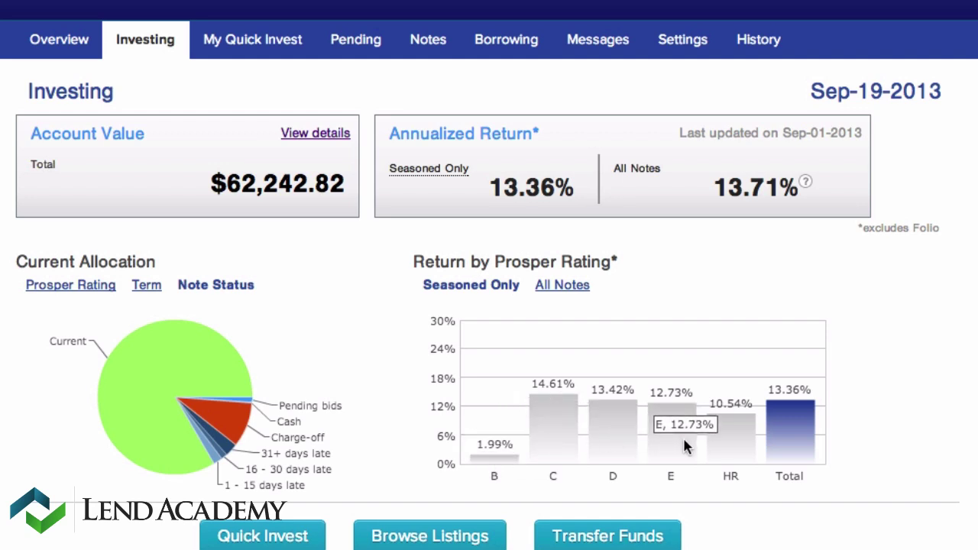
{"action": "mouse_move", "coordinate": [799, 443]}
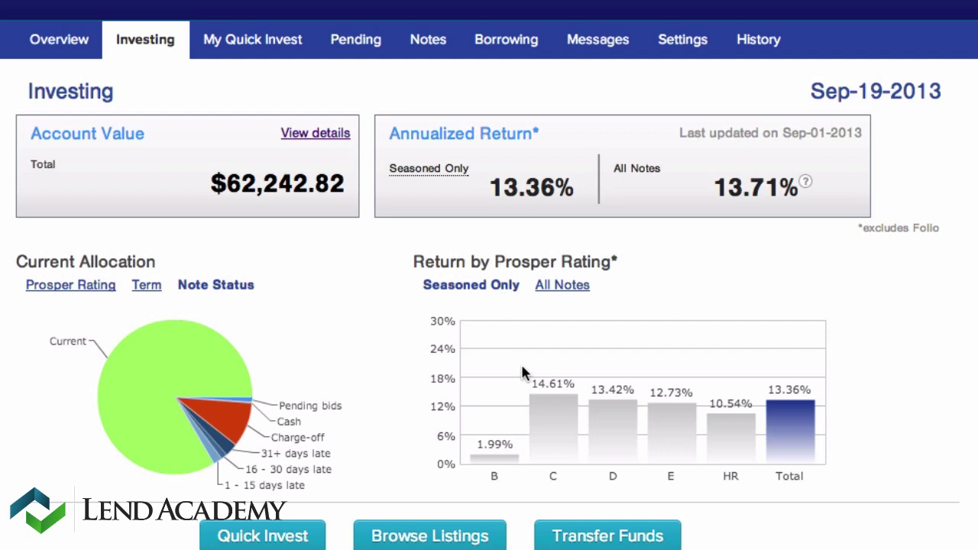
{"action": "left_click", "coordinate": [567, 289]}
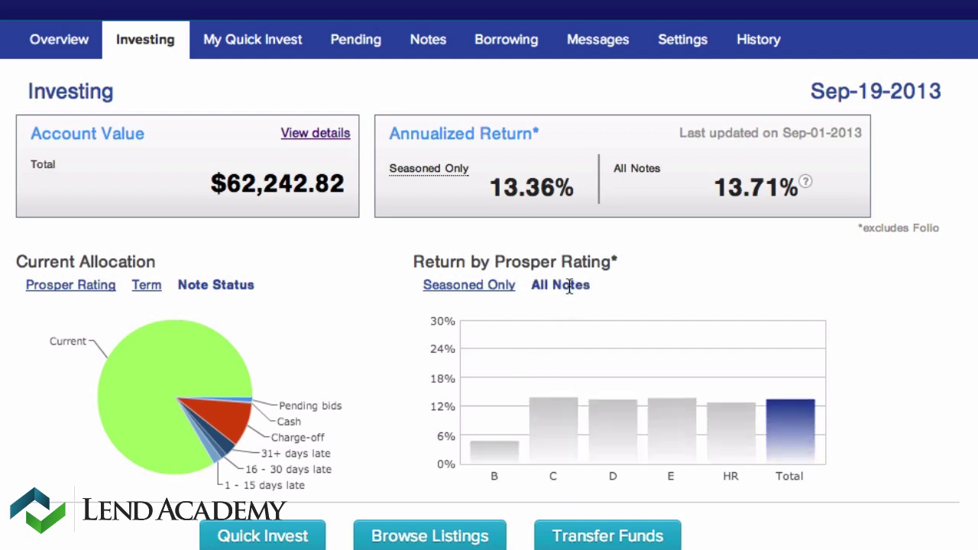
{"action": "mouse_move", "coordinate": [761, 428]}
{"action": "mouse_move", "coordinate": [565, 428]}
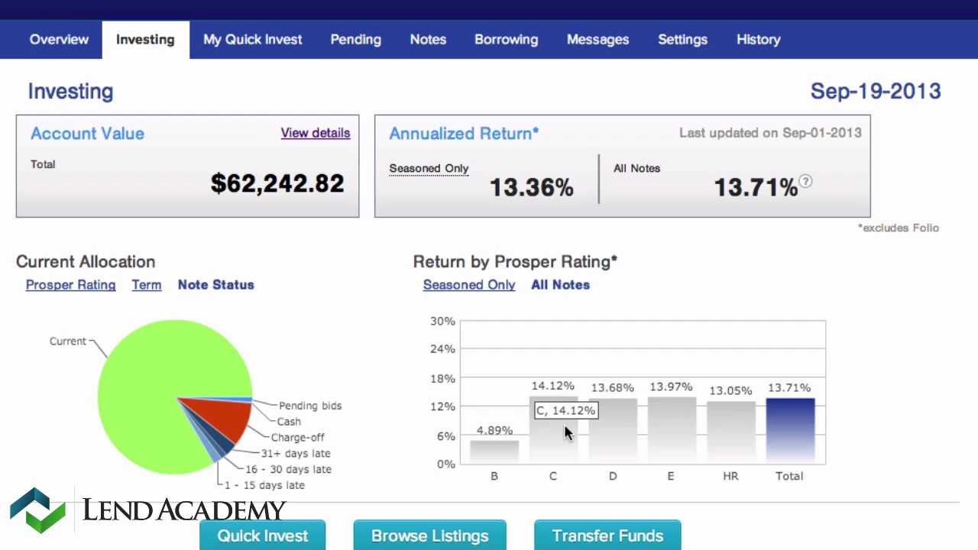
{"action": "mouse_move", "coordinate": [512, 448]}
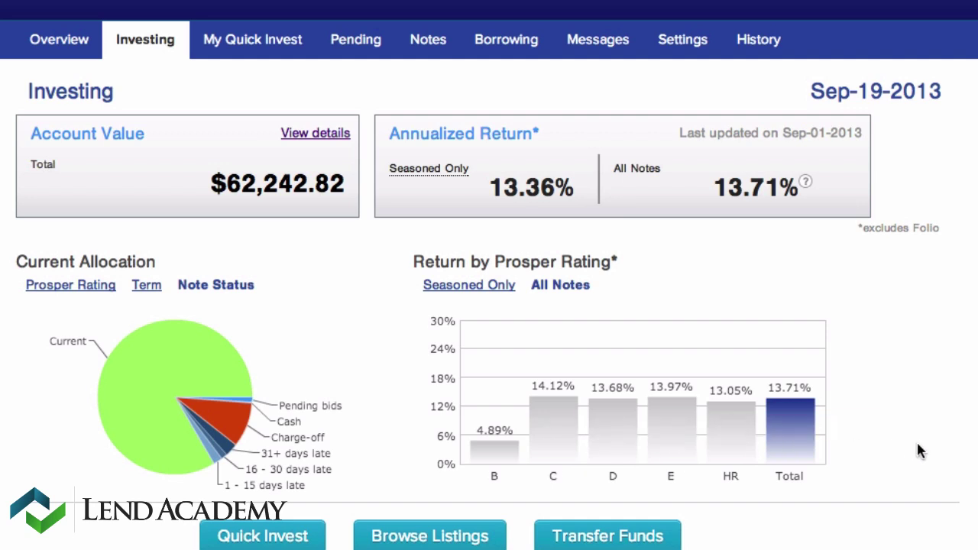
Expand the 2010 - 2013 purchase period into yearly returns and review the cash, note status, performance and acquisition summaries
{"action": "scroll", "coordinate": [489, 276], "scroll_direction": "down", "scroll_amount": 5}
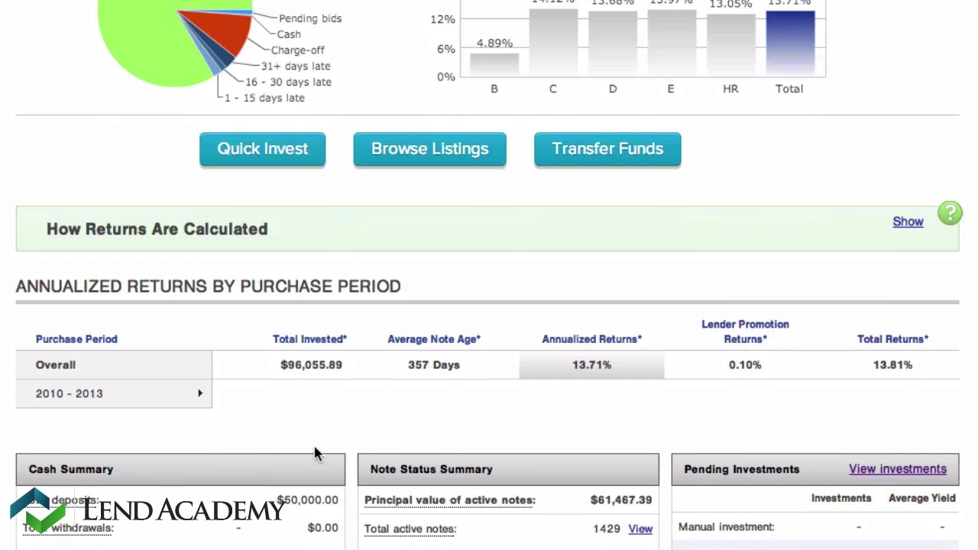
{"action": "left_click", "coordinate": [198, 398]}
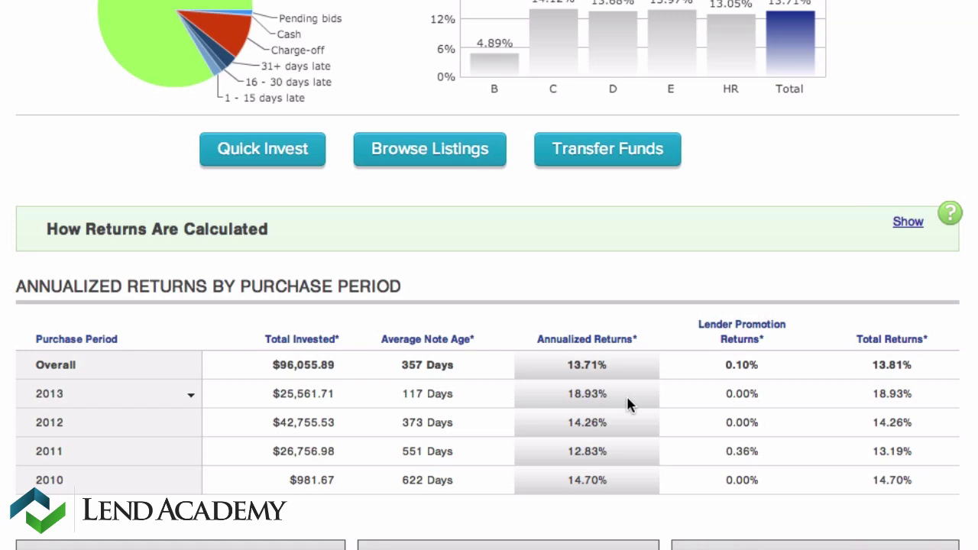
{"action": "scroll", "coordinate": [648, 401], "scroll_direction": "down", "scroll_amount": 5}
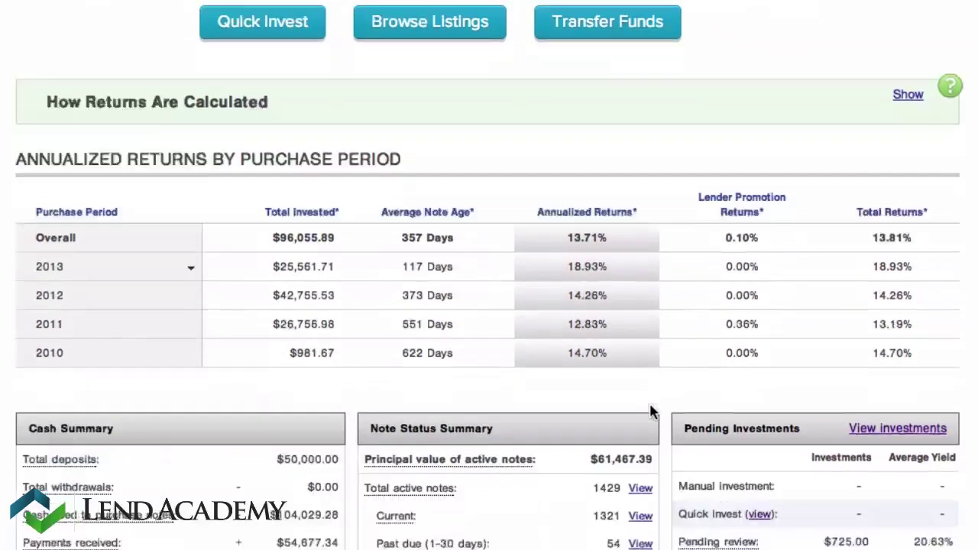
{"action": "scroll", "coordinate": [651, 412], "scroll_direction": "down", "scroll_amount": 2}
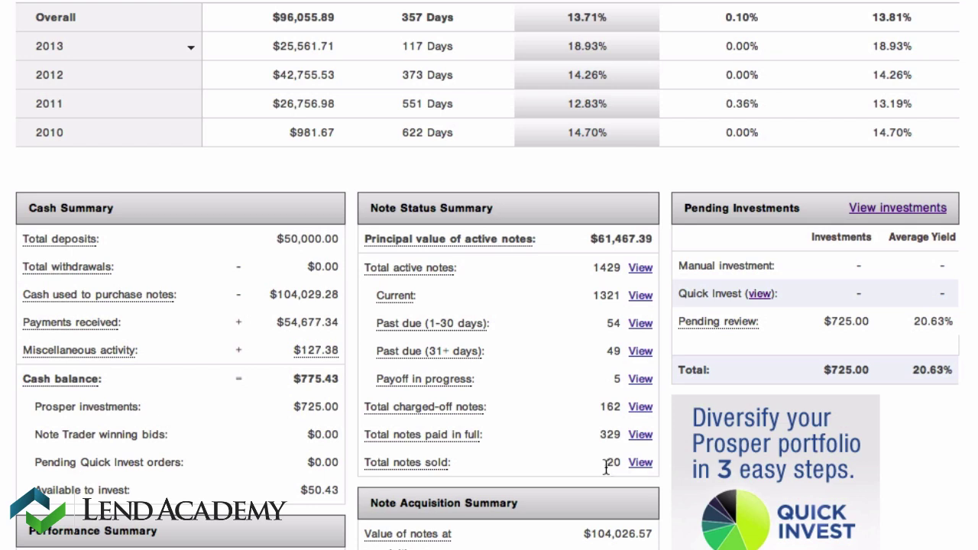
{"action": "scroll", "coordinate": [603, 470], "scroll_direction": "down", "scroll_amount": 5}
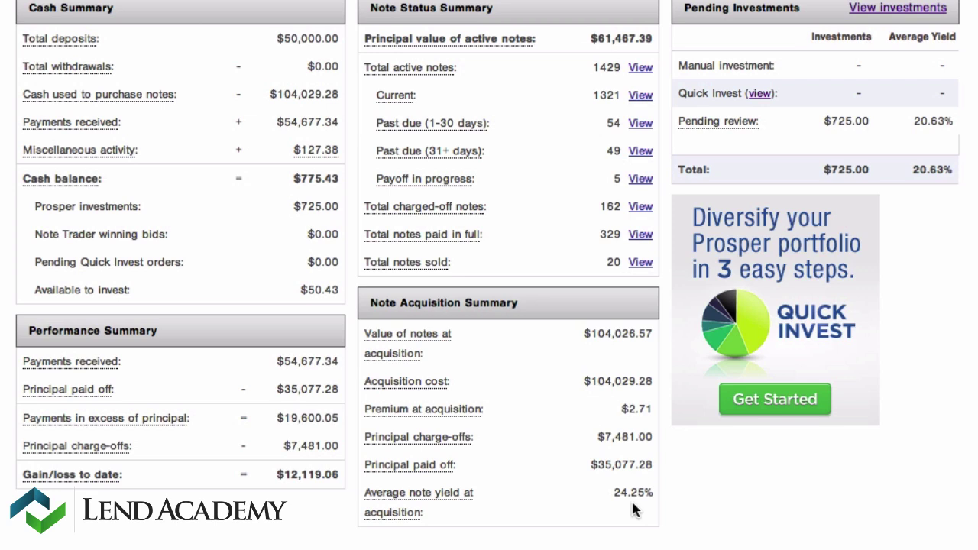
Browse the loan listings and show all listings instead of only the featured ones
{"action": "scroll", "coordinate": [655, 464], "scroll_direction": "up", "scroll_amount": 5}
{"action": "scroll", "coordinate": [654, 464], "scroll_direction": "up", "scroll_amount": 1}
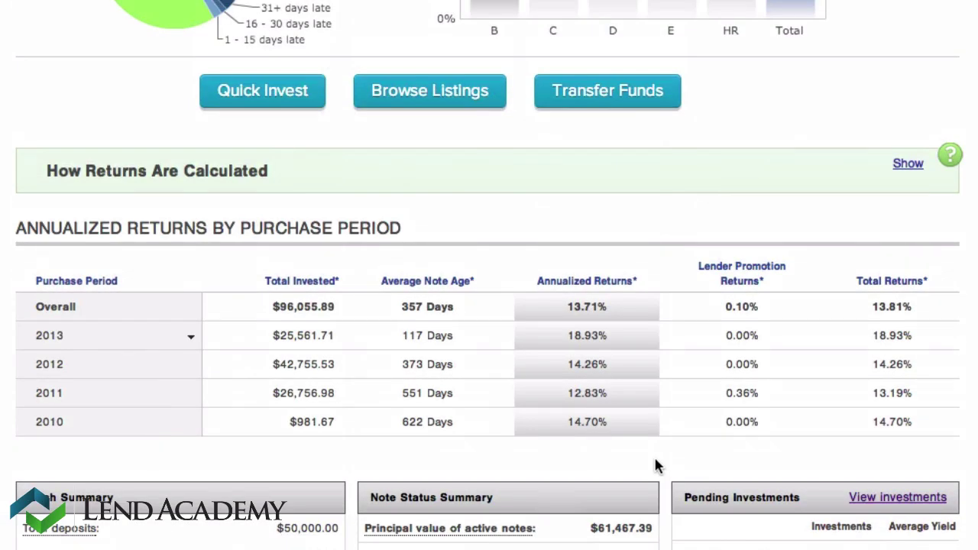
{"action": "left_click", "coordinate": [432, 93]}
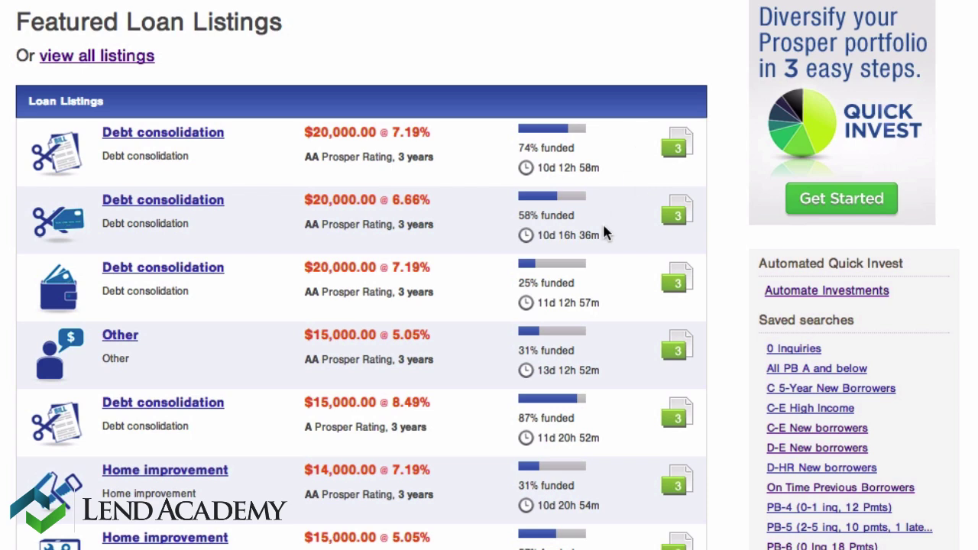
{"action": "left_click", "coordinate": [100, 67]}
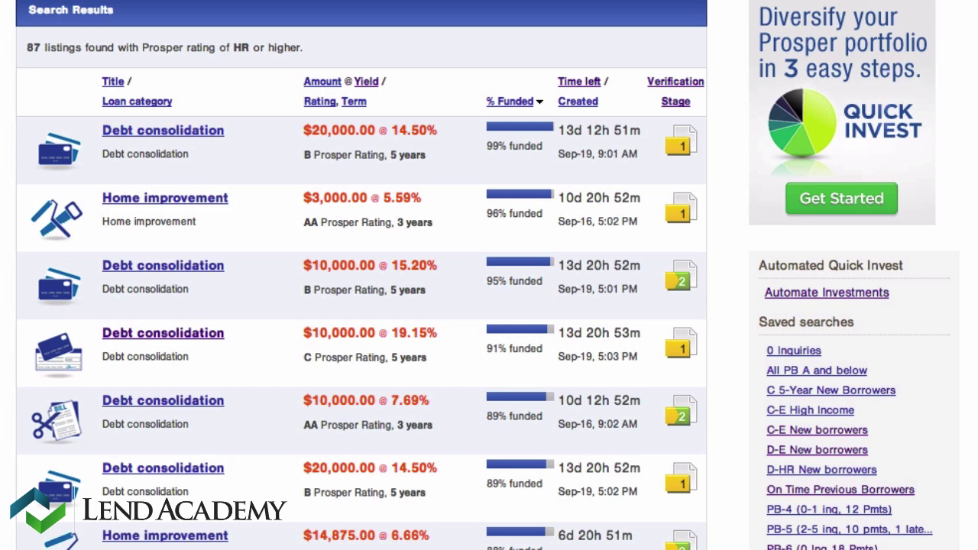
Open the advanced loan search and exclude the AA, A and B Prosper ratings
{"action": "scroll", "coordinate": [489, 275], "scroll_direction": "down", "scroll_amount": 3}
{"action": "scroll", "coordinate": [489, 275], "scroll_direction": "down", "scroll_amount": 2}
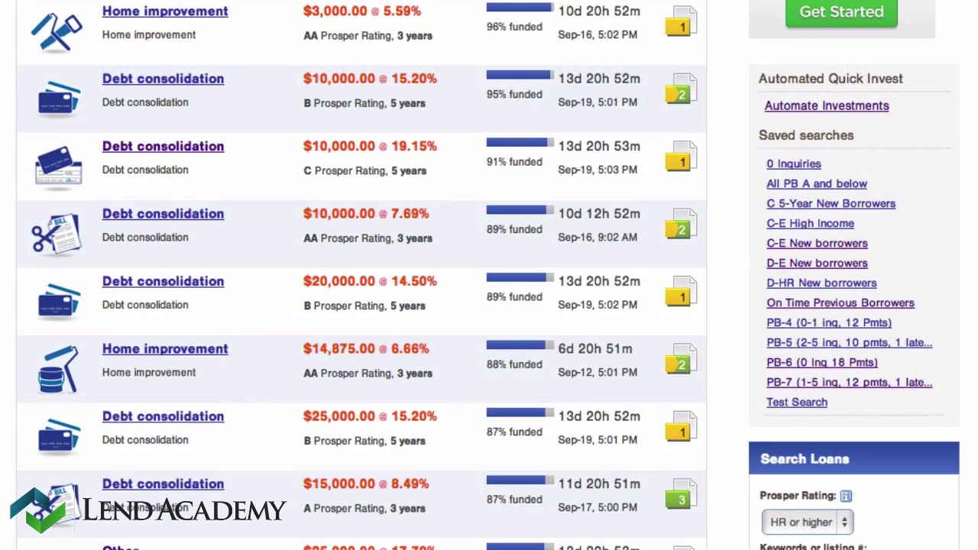
{"action": "scroll", "coordinate": [925, 535], "scroll_direction": "down", "scroll_amount": 3}
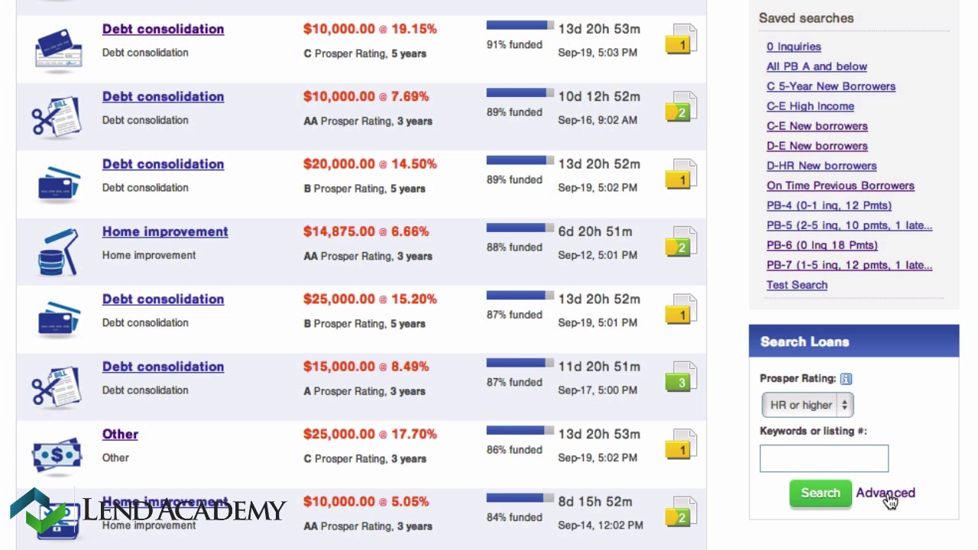
{"action": "left_click", "coordinate": [886, 494]}
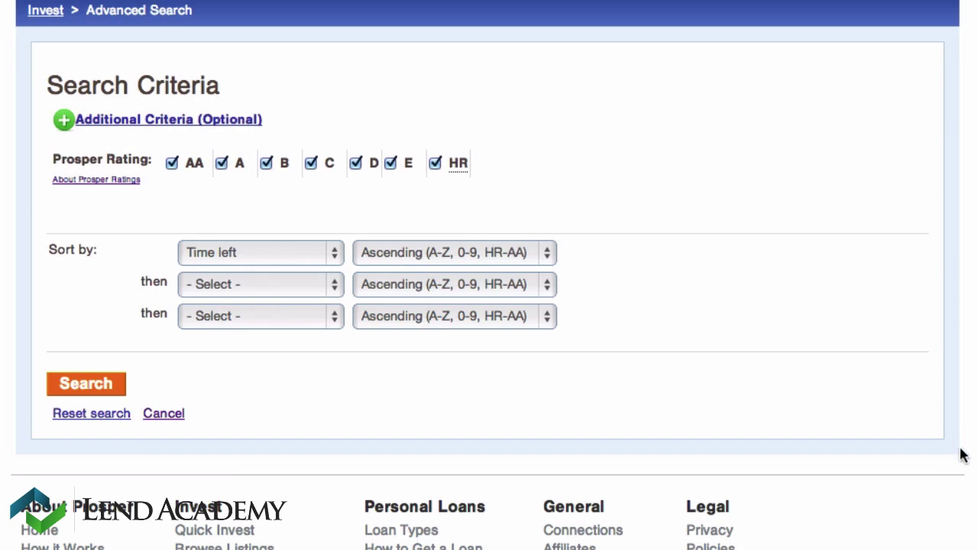
{"action": "left_click", "coordinate": [171, 163]}
{"action": "left_click", "coordinate": [222, 164]}
{"action": "left_click", "coordinate": [265, 164]}
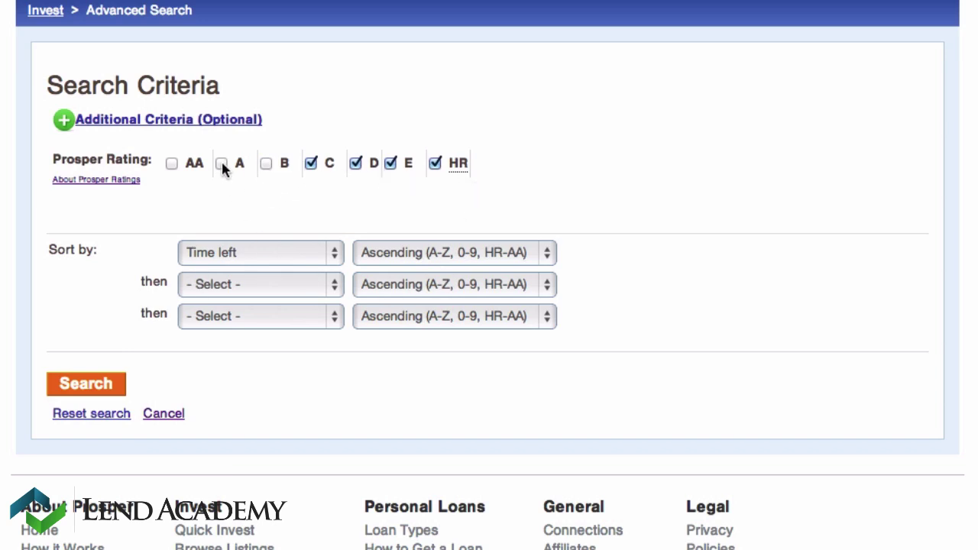
Add public records in the last 12 months and inquiries in the last 6 months as additional search criteria
{"action": "left_click", "coordinate": [203, 122]}
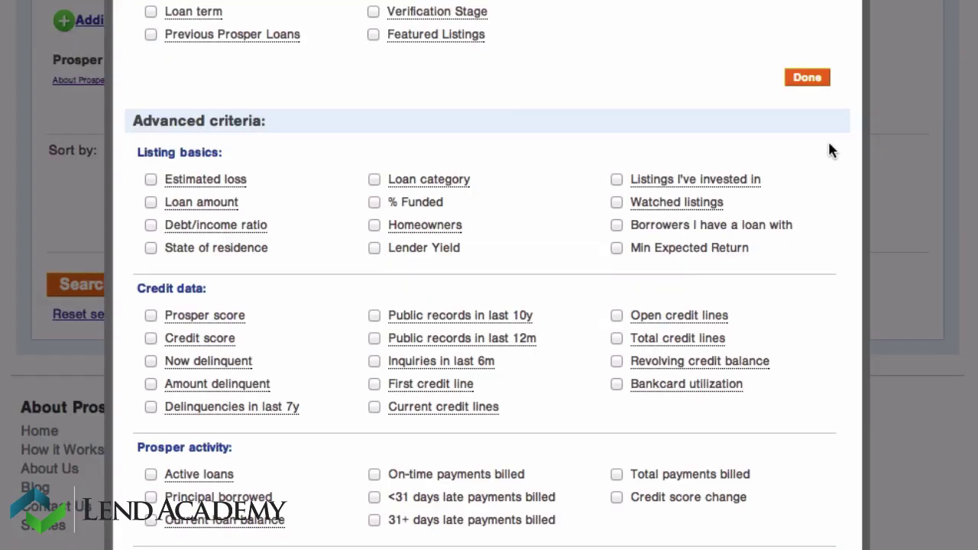
{"action": "scroll", "coordinate": [828, 144], "scroll_direction": "down", "scroll_amount": 1}
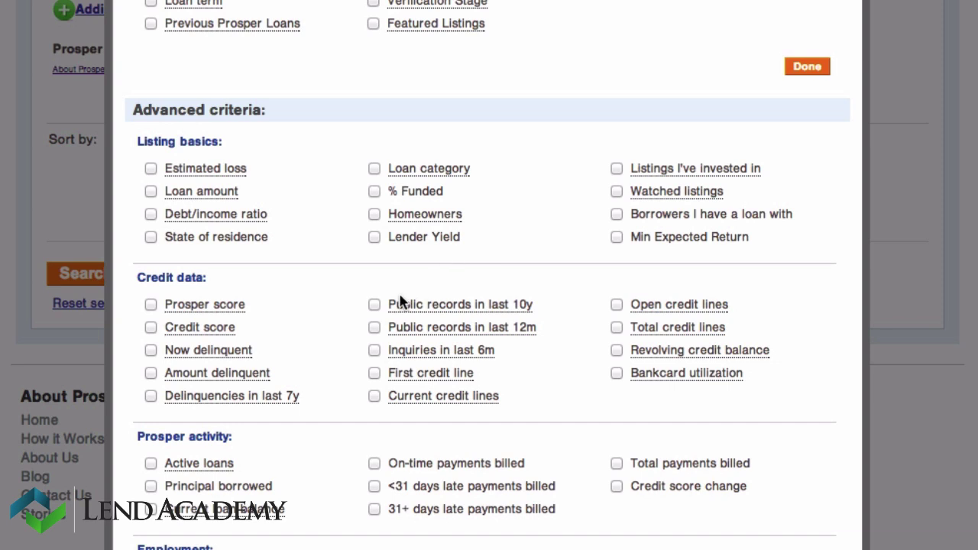
{"action": "left_click", "coordinate": [374, 328]}
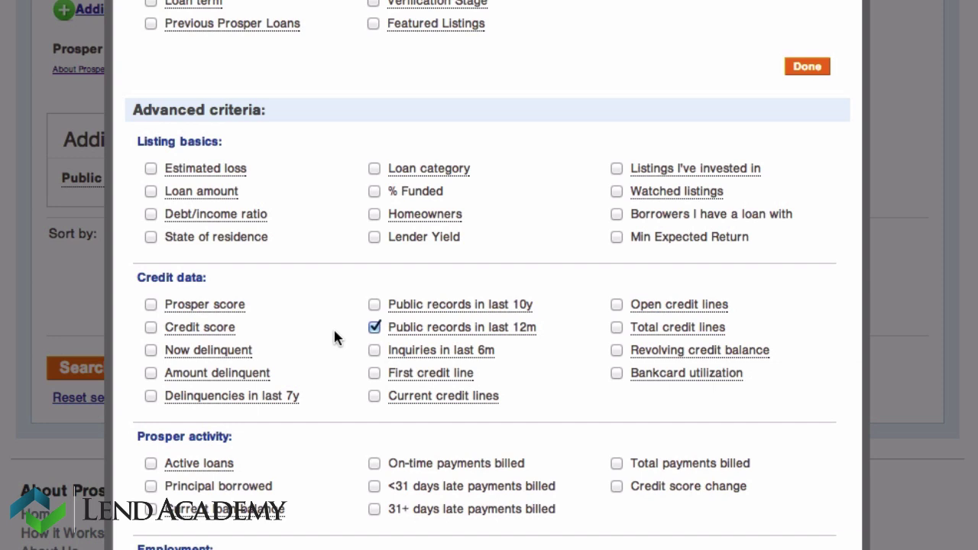
{"action": "left_click", "coordinate": [374, 350]}
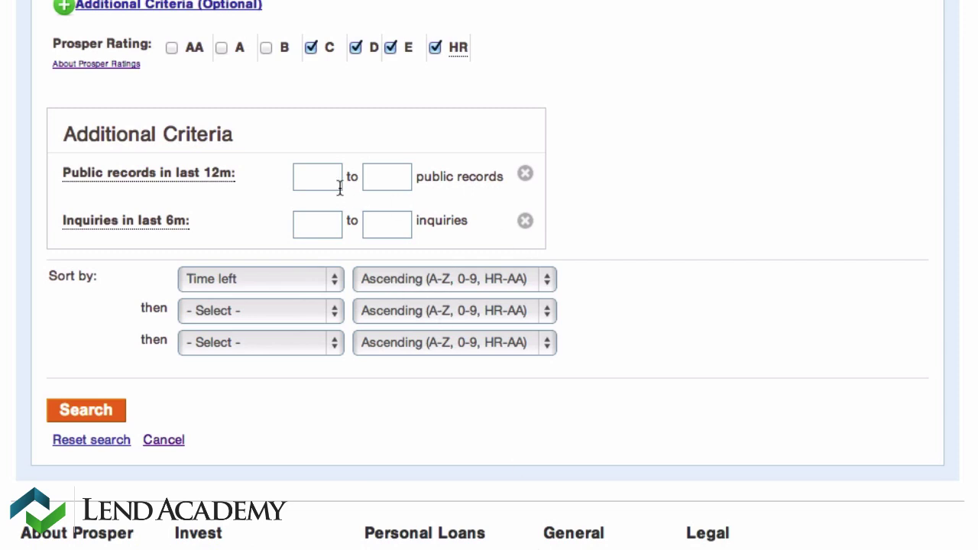
Limit public records to 0 to 0 and inquiries to 0 to 1, and run the loan search
{"action": "left_click", "coordinate": [308, 178]}
{"action": "type", "text": "0"}
{"action": "key", "text": "Tab"}
{"action": "type", "text": "0"}
{"action": "key", "text": "Tab"}
{"action": "key", "text": "Tab"}
{"action": "type", "text": "0"}
{"action": "key", "text": "Tab"}
{"action": "type", "text": "1"}
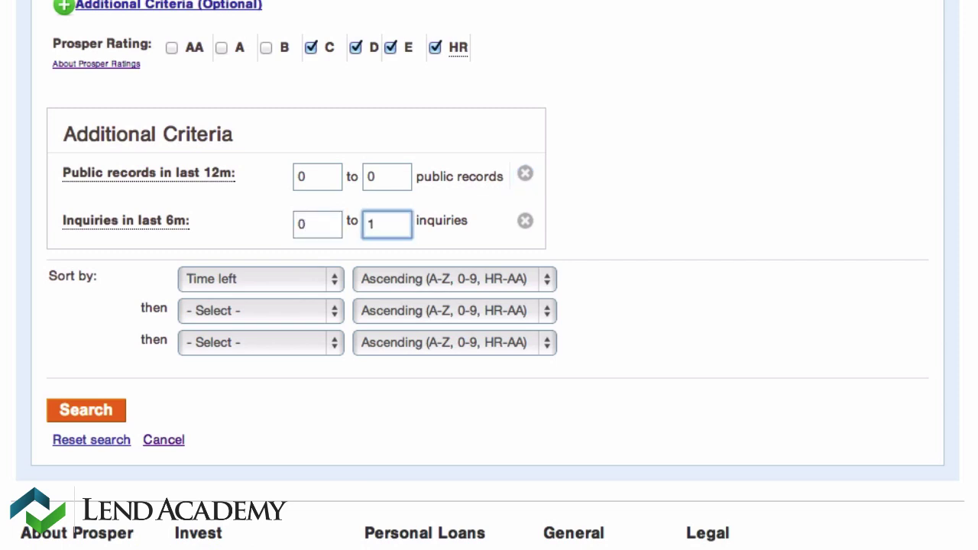
{"action": "key", "text": "Tab"}
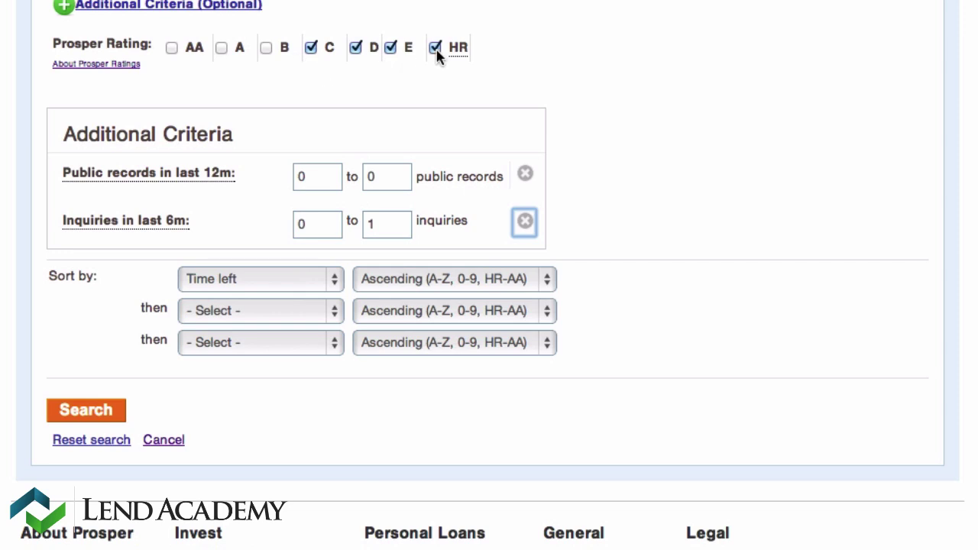
{"action": "left_click", "coordinate": [84, 411]}
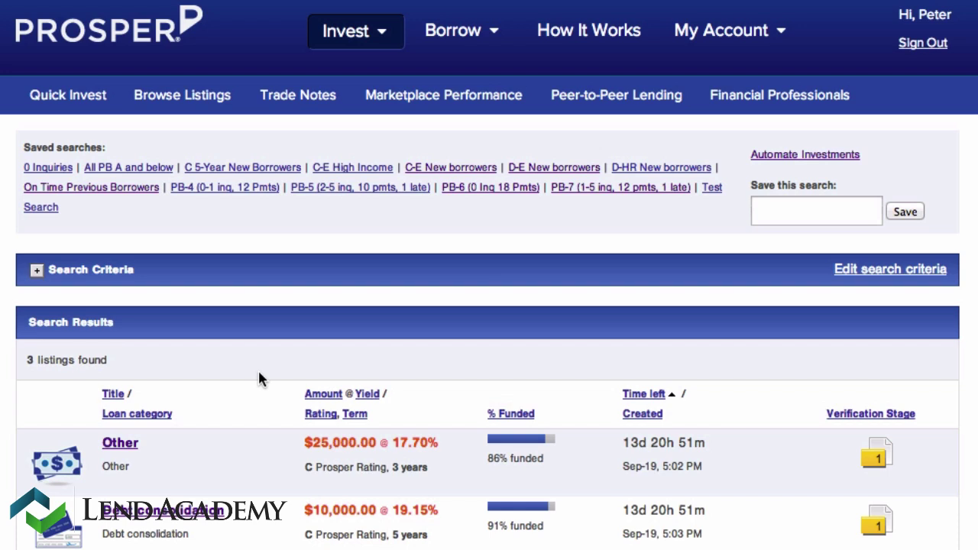
Open the $10,000 debt consolidation listing at 19.15% yield and examine its summary and the borrower's credit profile
{"action": "left_click", "coordinate": [187, 518]}
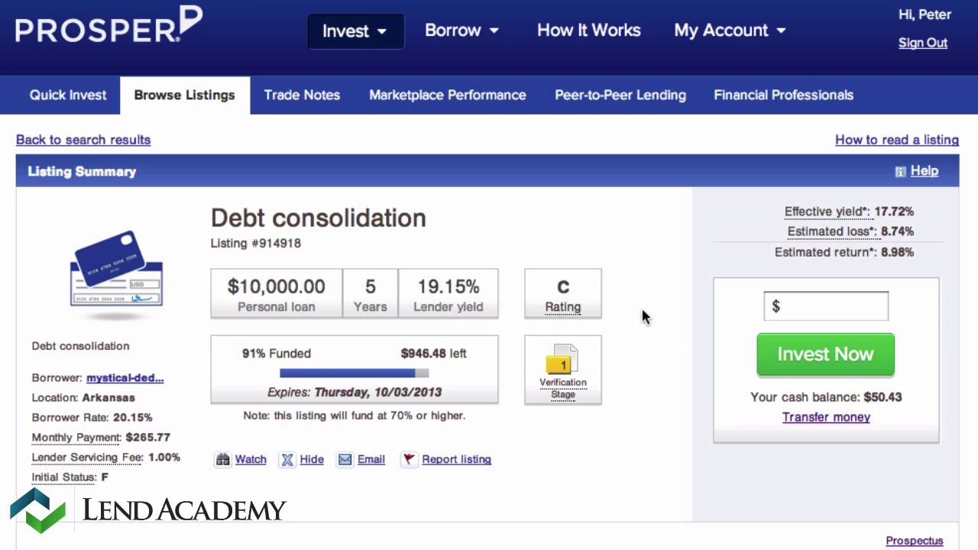
{"action": "scroll", "coordinate": [642, 314], "scroll_direction": "down", "scroll_amount": 3}
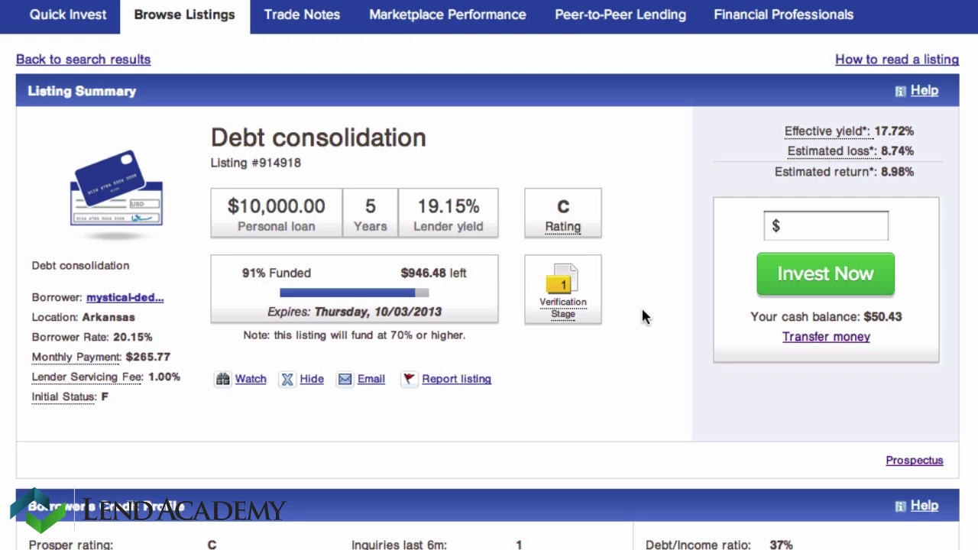
{"action": "scroll", "coordinate": [642, 315], "scroll_direction": "down", "scroll_amount": 5}
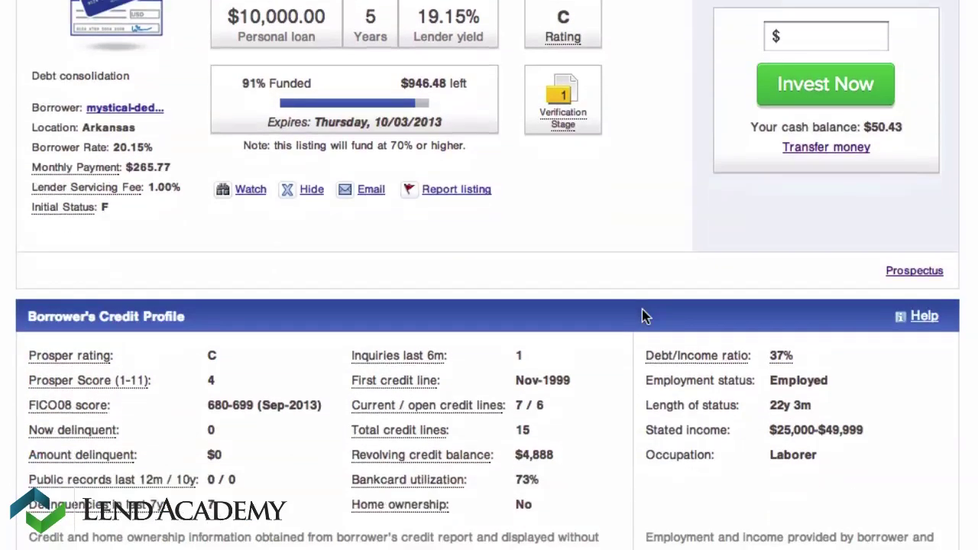
Review the rest of the borrower's credit profile, then the listing's estimated return and its investment amount field
{"action": "scroll", "coordinate": [642, 314], "scroll_direction": "down", "scroll_amount": 2}
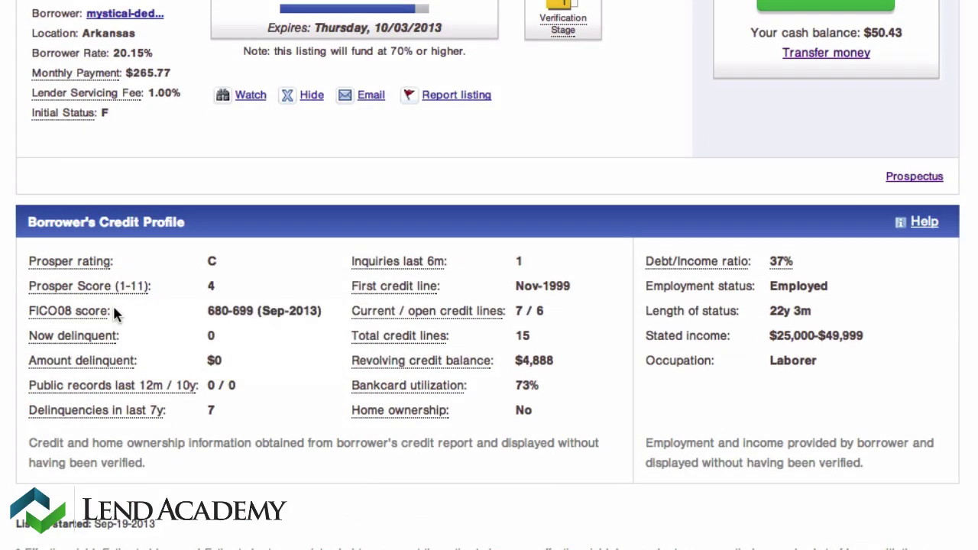
{"action": "mouse_move", "coordinate": [104, 322]}
{"action": "scroll", "coordinate": [785, 337], "scroll_direction": "up", "scroll_amount": 5}
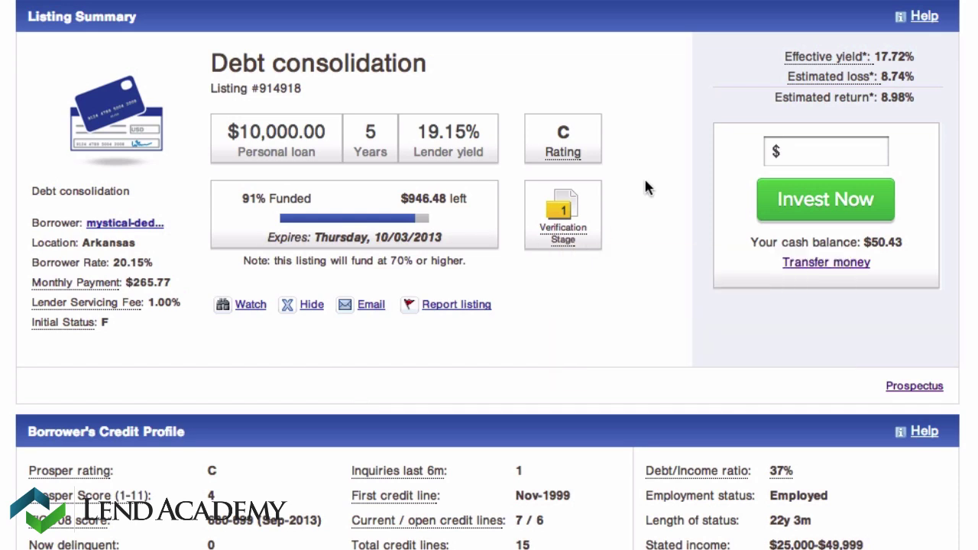
{"action": "scroll", "coordinate": [644, 178], "scroll_direction": "up", "scroll_amount": 4}
{"action": "left_click", "coordinate": [801, 300]}
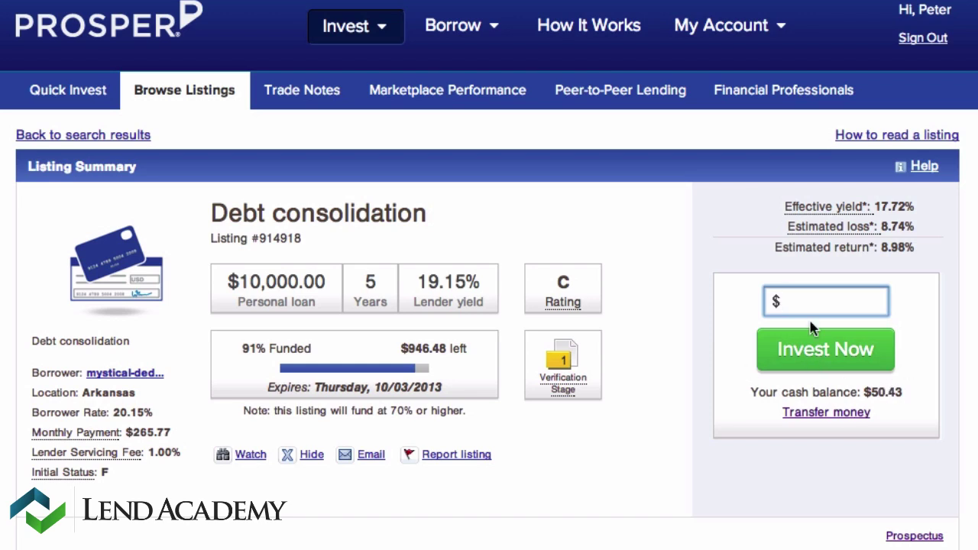
{"action": "scroll", "coordinate": [693, 290], "scroll_direction": "up", "scroll_amount": 1}
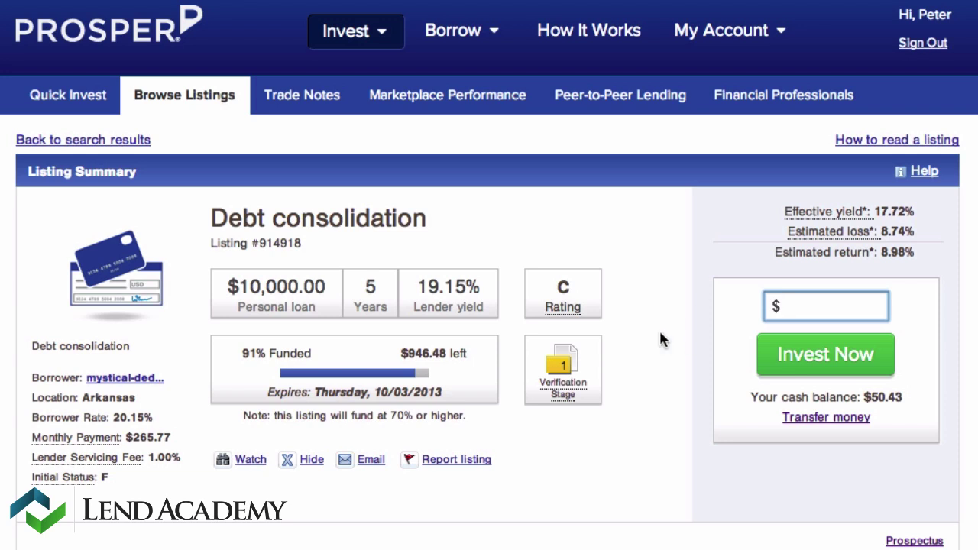
Return to the loan search results and save the current search as "C-HR 0-1 Inq"
{"action": "left_click", "coordinate": [132, 145]}
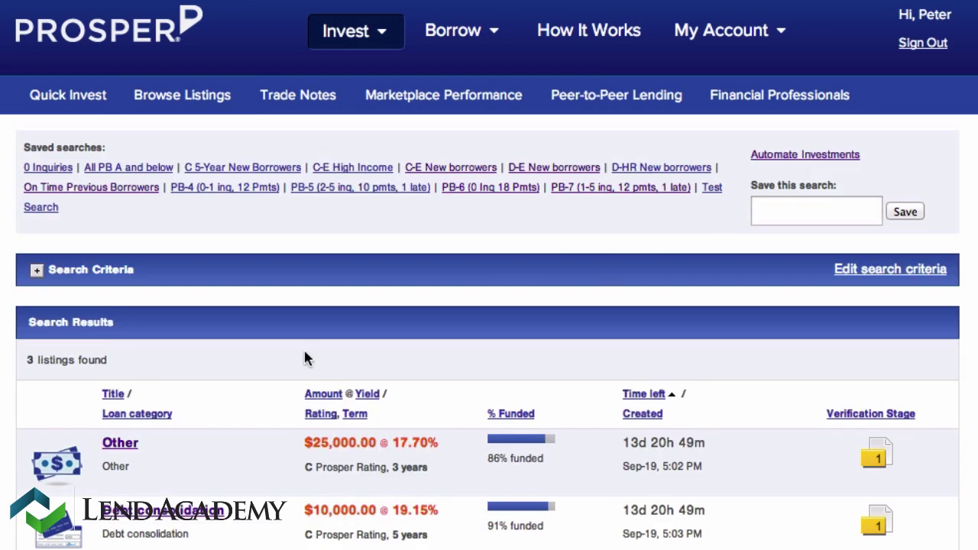
{"action": "left_click", "coordinate": [755, 209]}
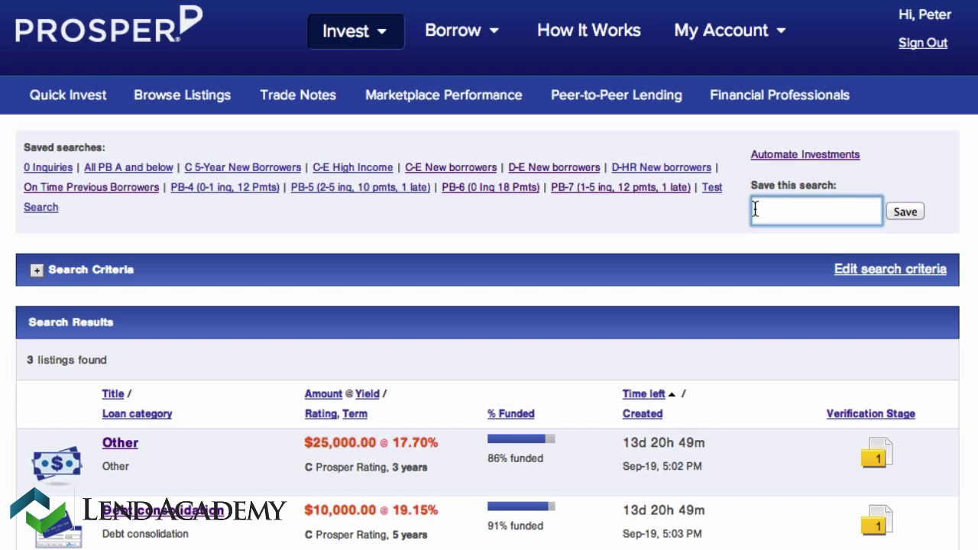
{"action": "type", "text": "C"}
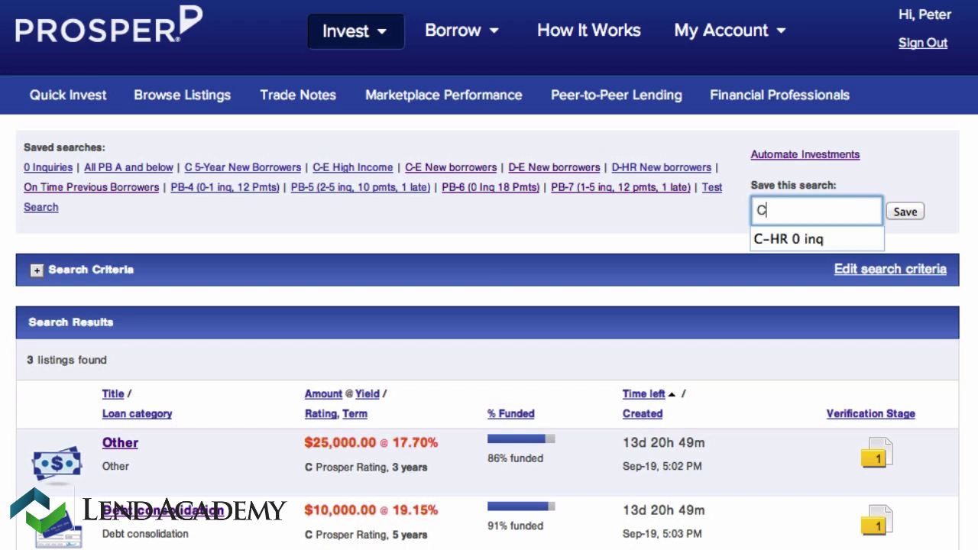
{"action": "type", "text": "-HR"}
{"action": "key", "text": "Down"}
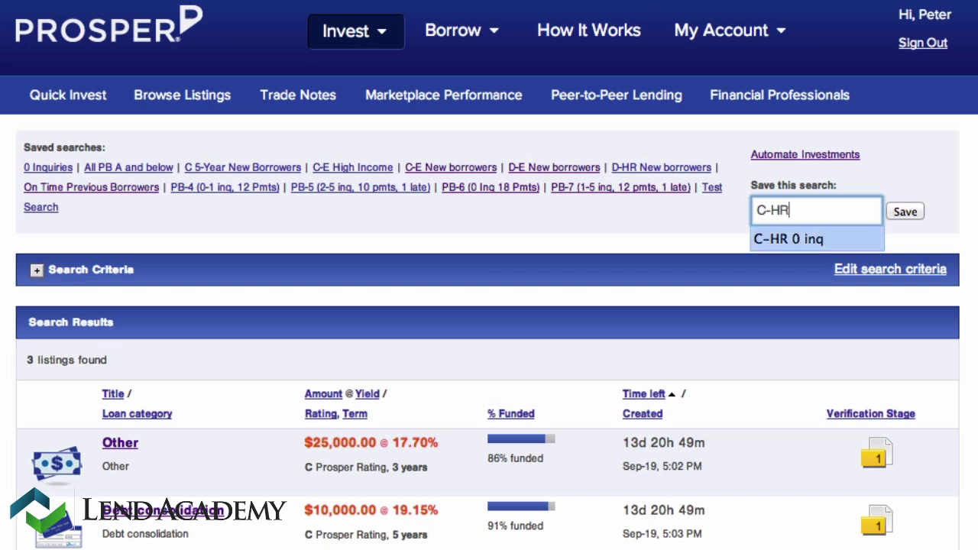
{"action": "type", "text": "01"}
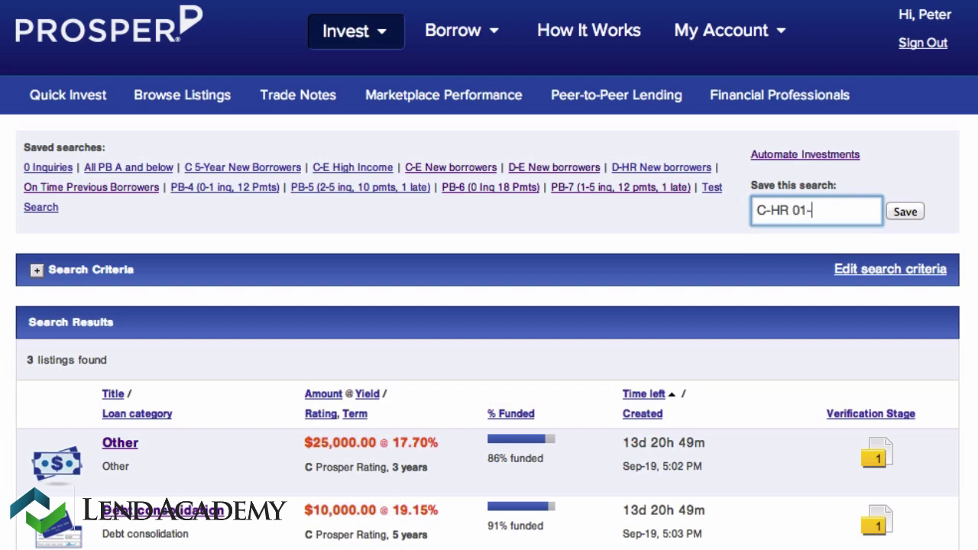
{"action": "key", "text": "BackSpace"}
{"action": "type", "text": "-1 Inq"}
{"action": "left_click", "coordinate": [904, 213]}
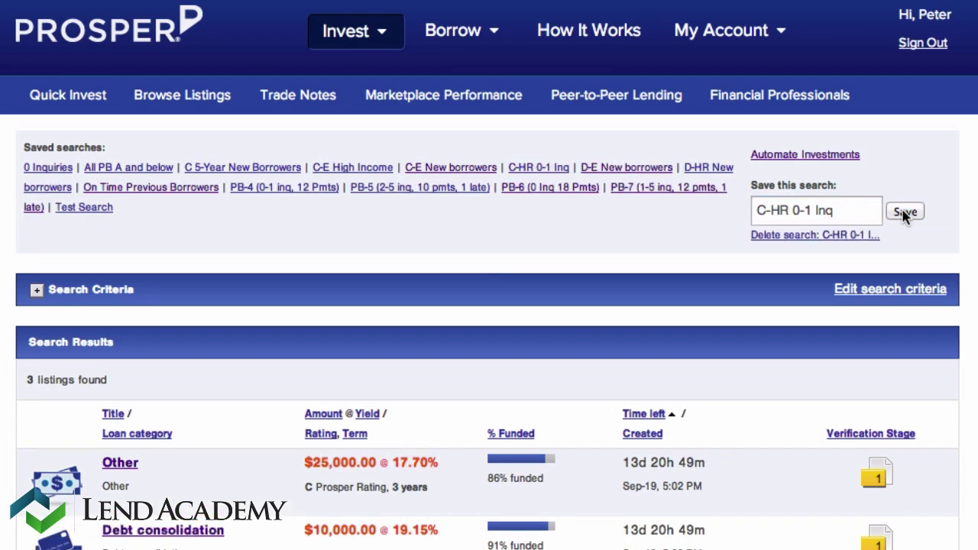